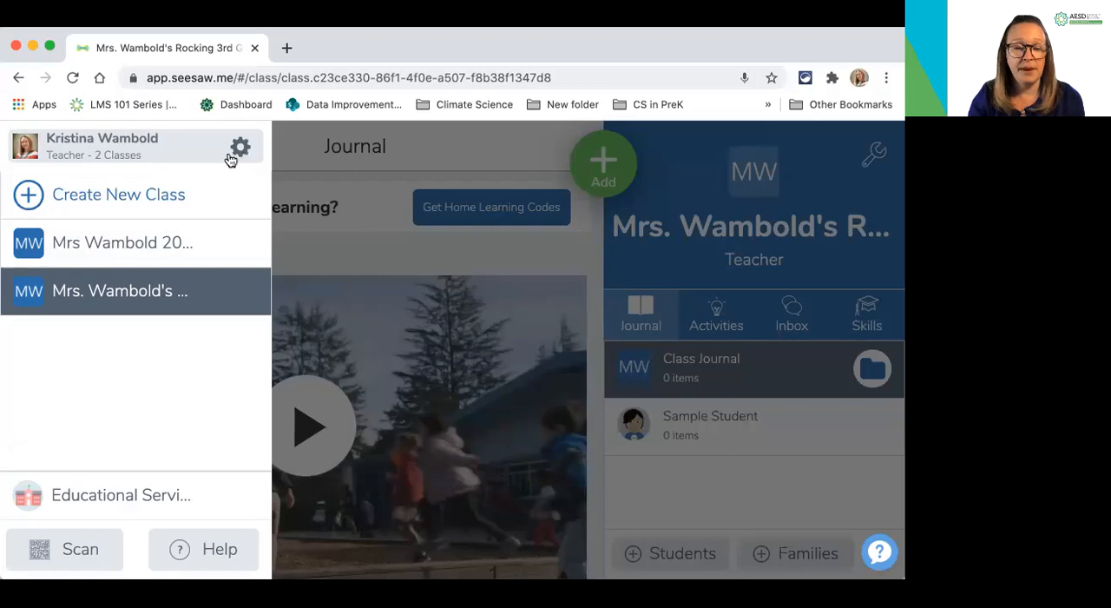
# Look at the class settings of the current class and return to its journal
pyautogui.click(825, 172)
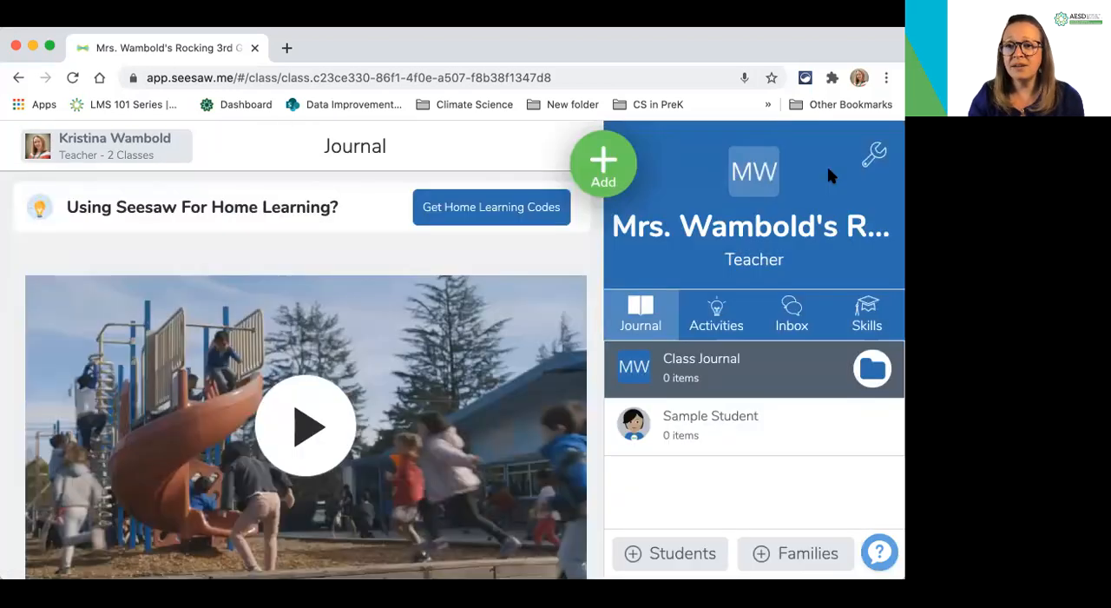
pyautogui.click(874, 158)
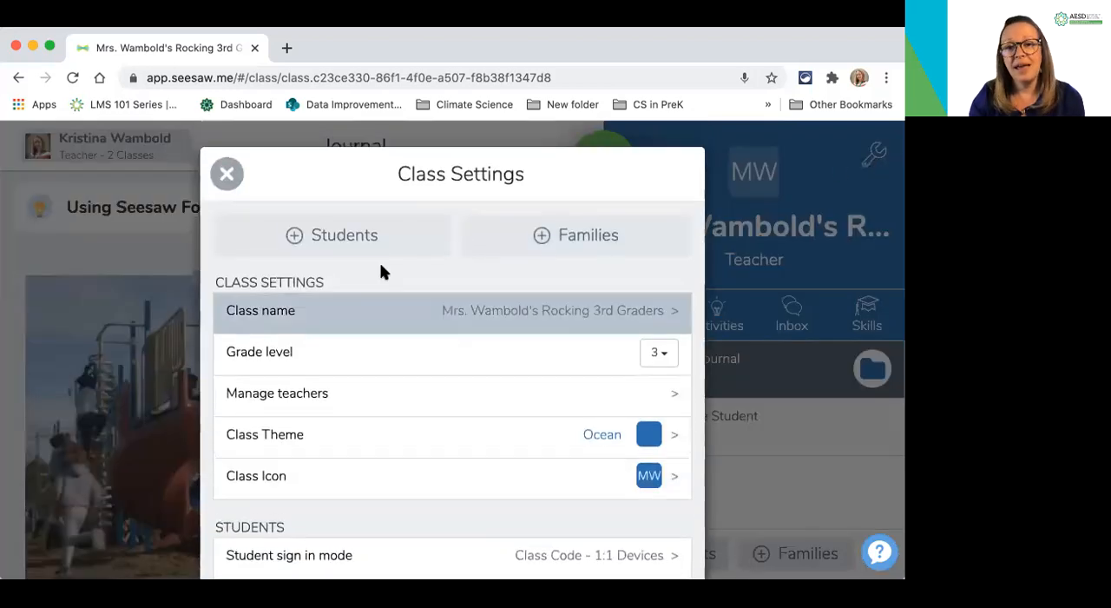
pyautogui.click(226, 175)
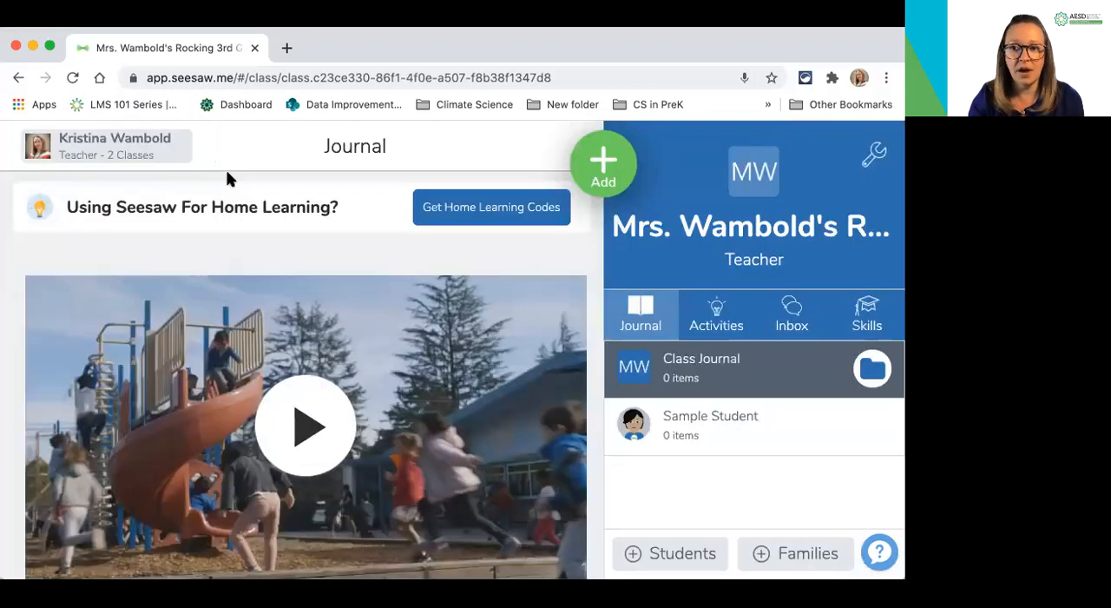
# Start adding students to the class without Google or email sign-in, choosing 1:1 Devices
pyautogui.click(661, 553)
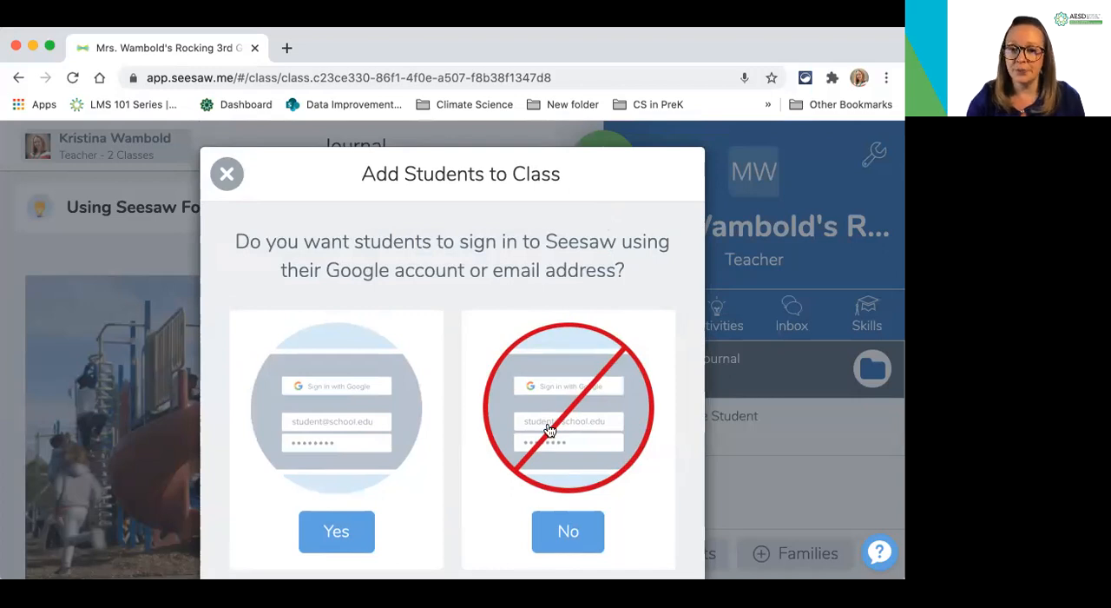
pyautogui.click(578, 530)
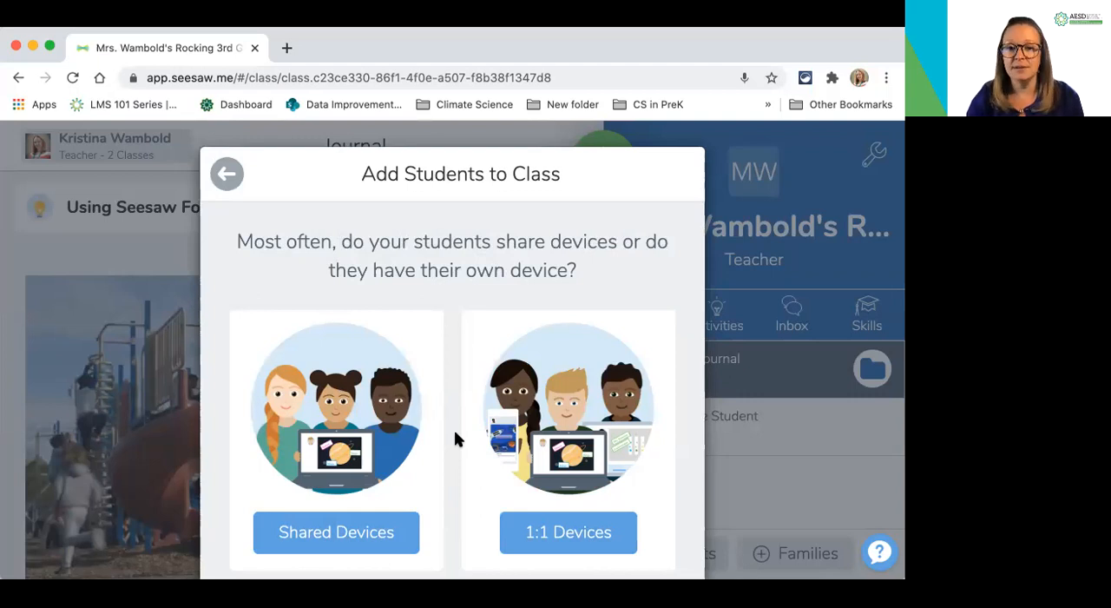
pyautogui.scroll(-2, 538, 425)
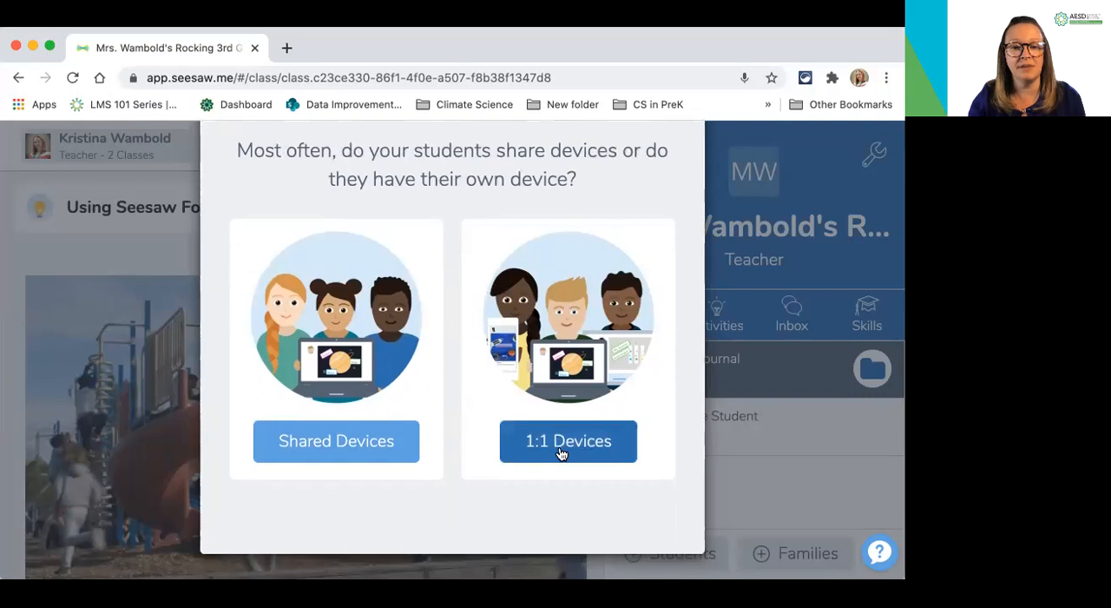
pyautogui.click(561, 454)
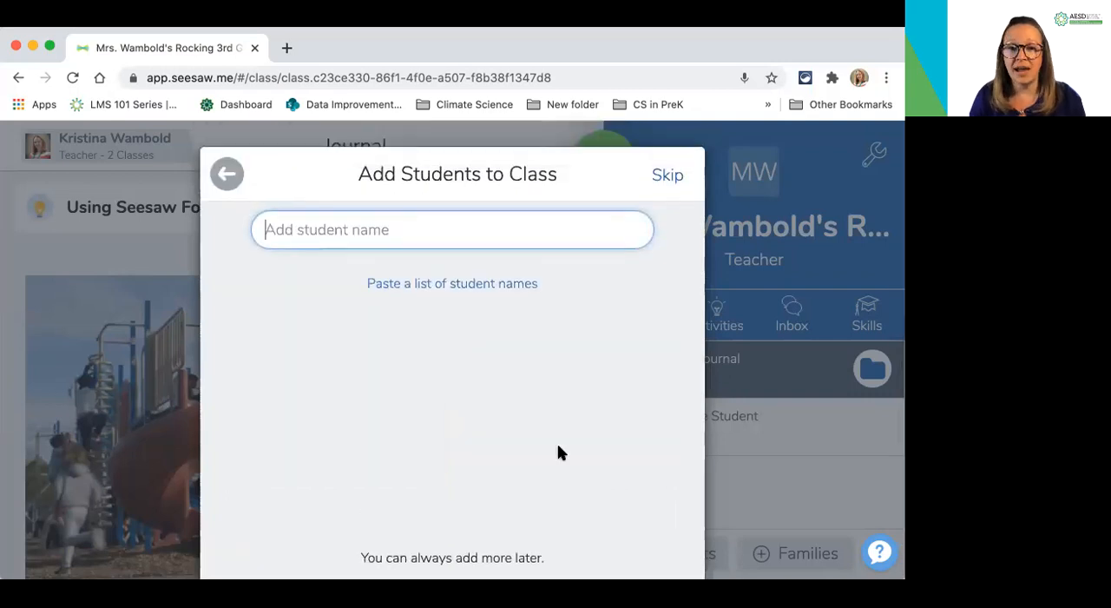
# Enter the names of two students and save them to the class
pyautogui.write('Pran')
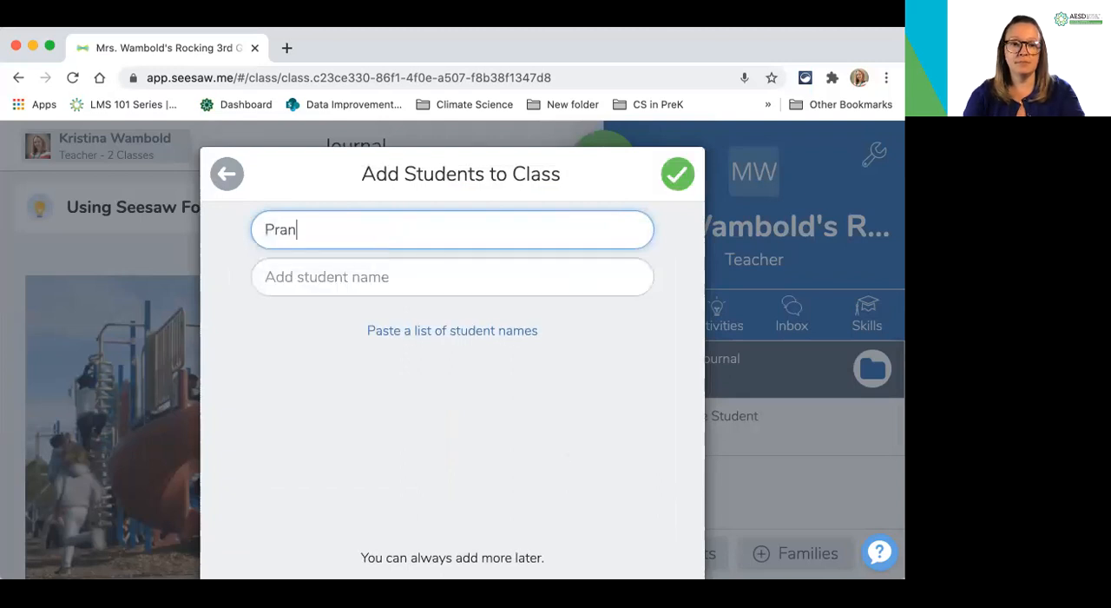
pyautogui.write('jali')
pyautogui.click(397, 268)
pyautogui.write('Marcus')
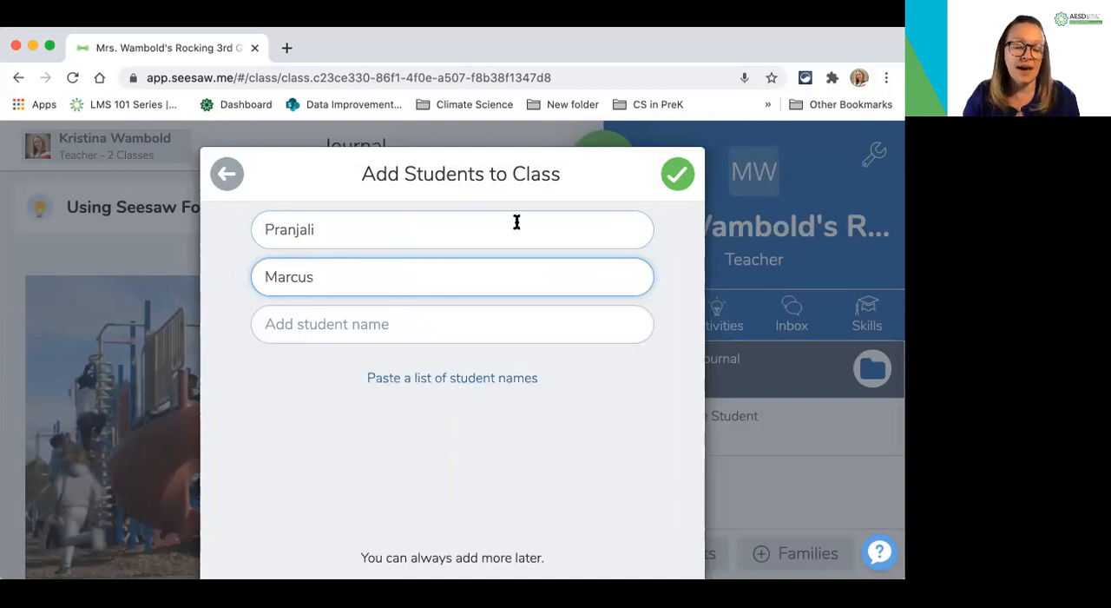
pyautogui.click(677, 175)
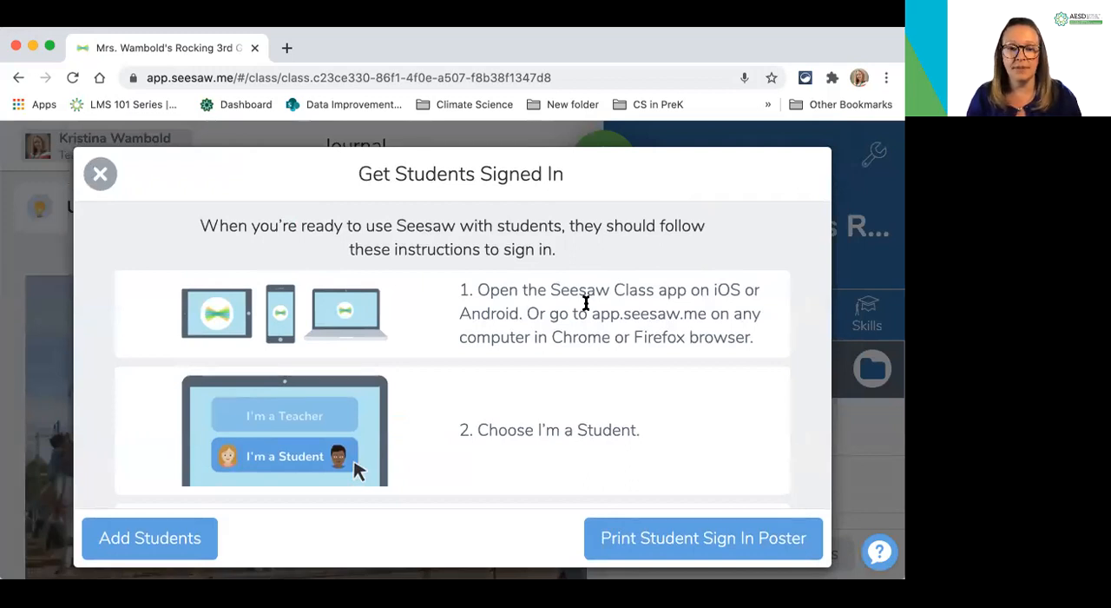
# Read through the student sign-in instructions, including the QR code, text code and name selection steps
pyautogui.scroll(-1, 586, 304)
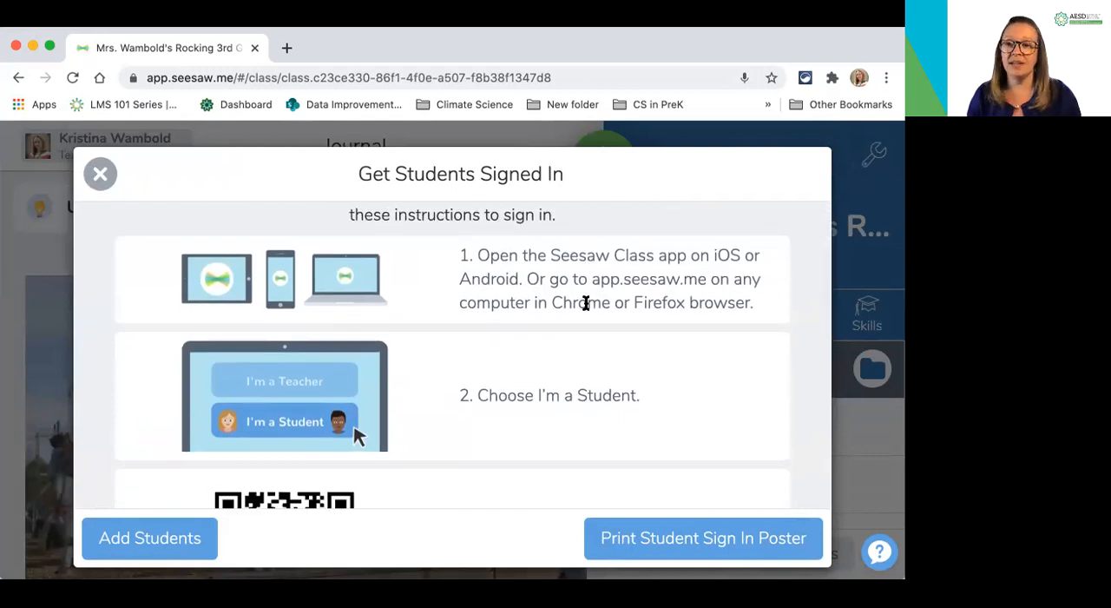
pyautogui.scroll(-3, 586, 303)
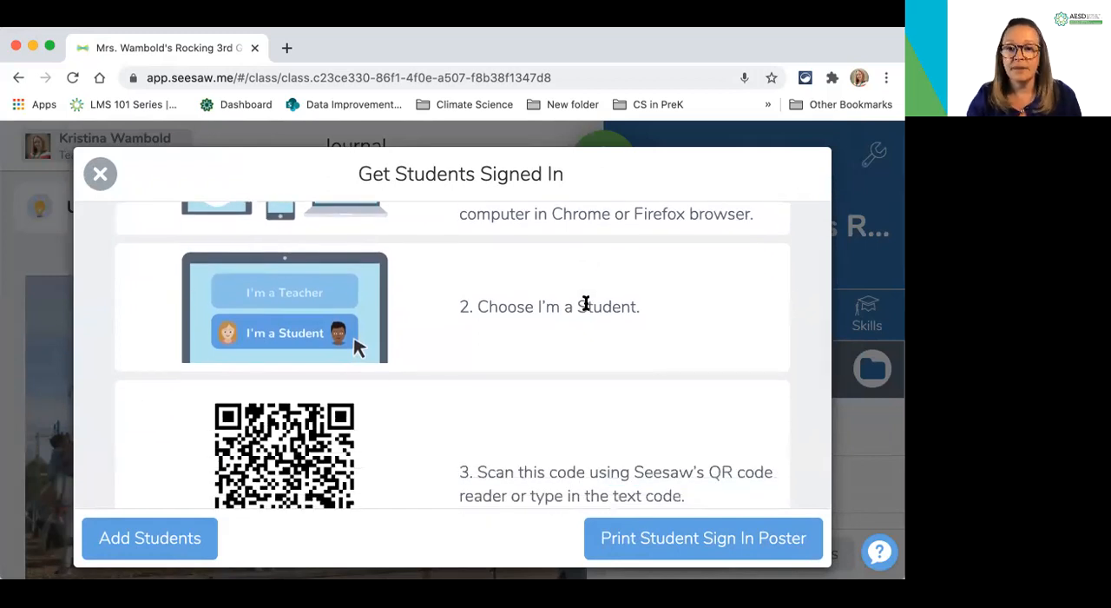
pyautogui.scroll(-5, 586, 303)
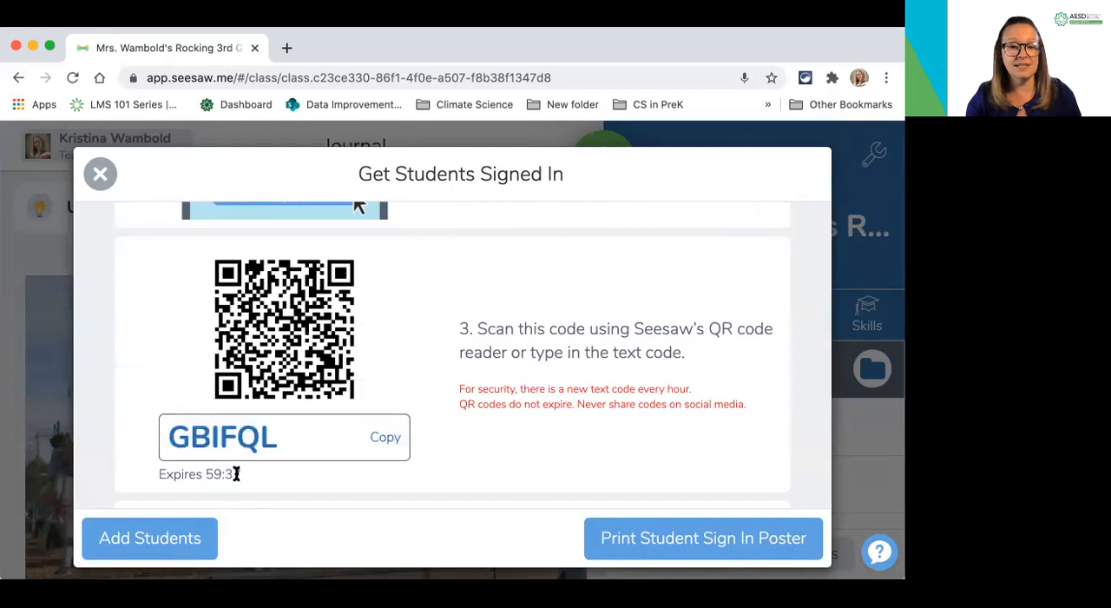
pyautogui.scroll(-2, 422, 351)
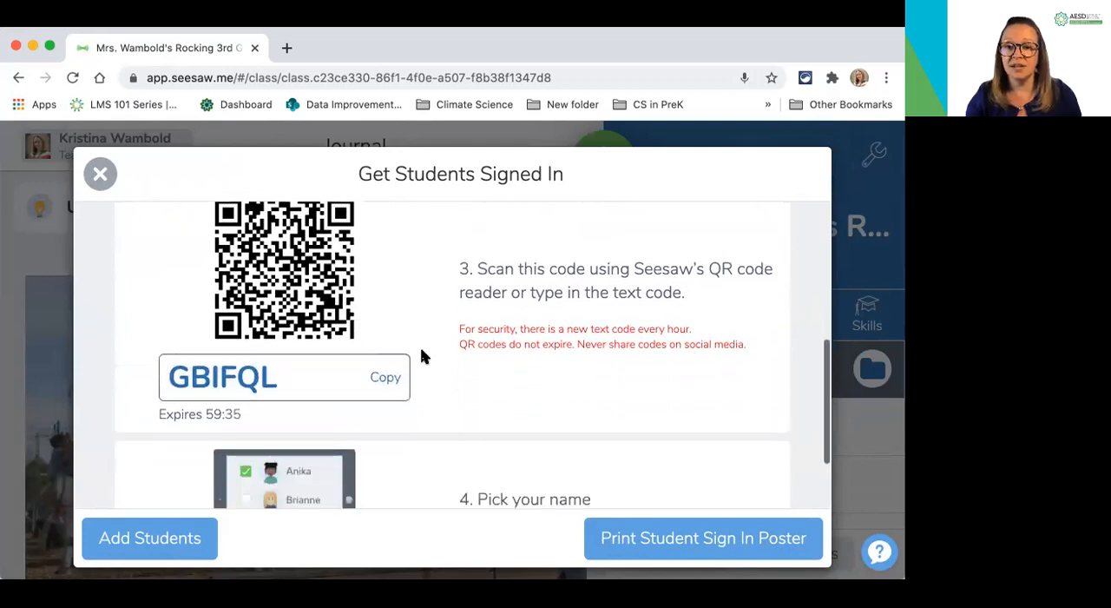
pyautogui.scroll(1, 423, 355)
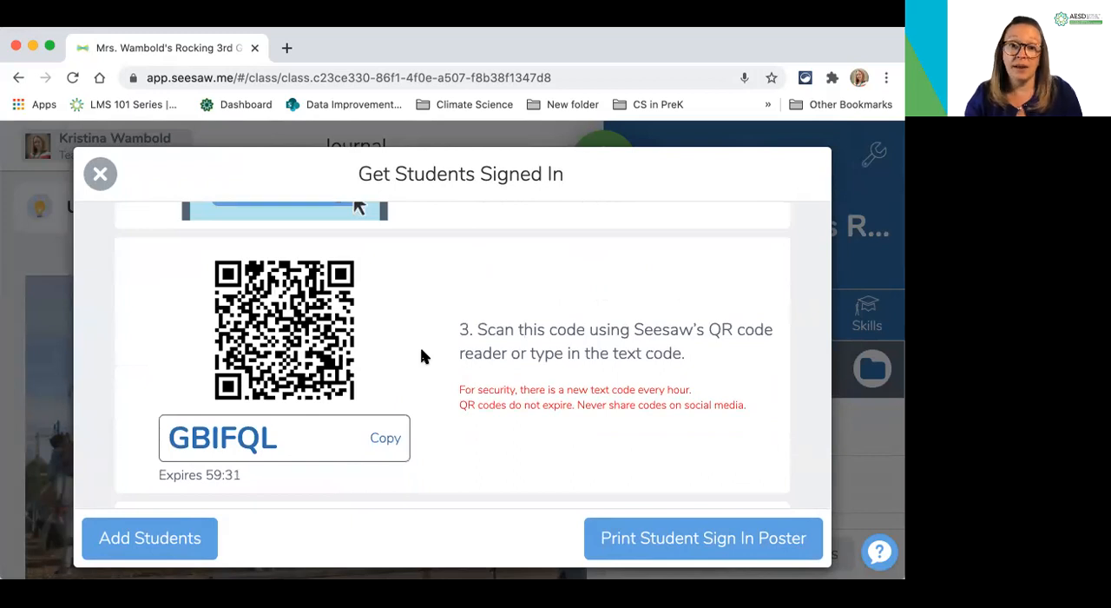
pyautogui.scroll(-4, 421, 355)
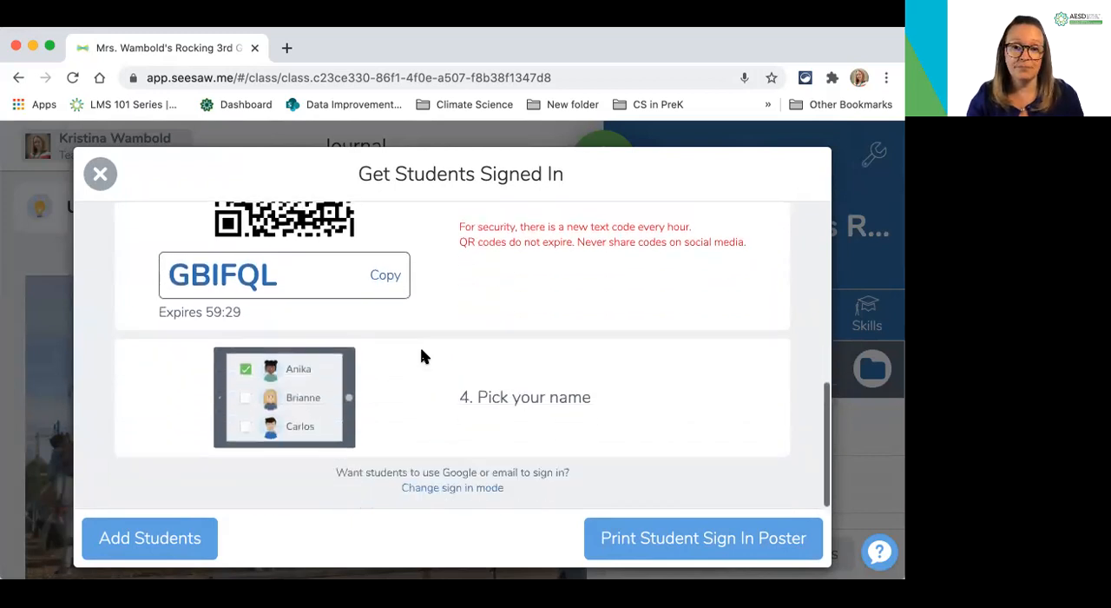
pyautogui.scroll(-1, 420, 355)
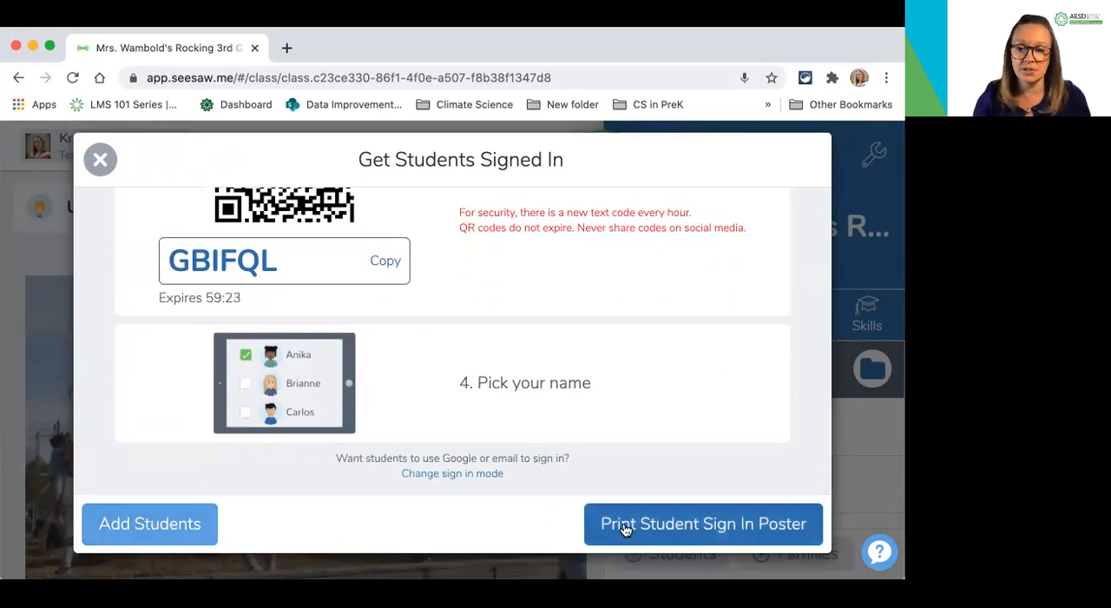
# Generate the printable student sign-in poster, look through it, and return to the class journal
pyautogui.click(645, 530)
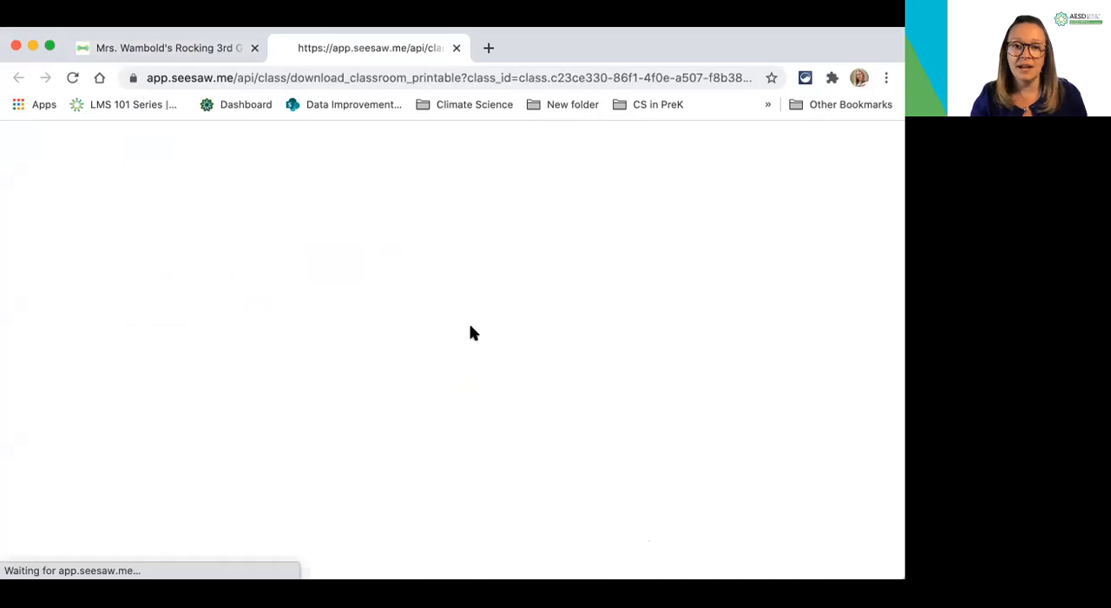
pyautogui.scroll(-3, 471, 332)
pyautogui.scroll(-20, 472, 332)
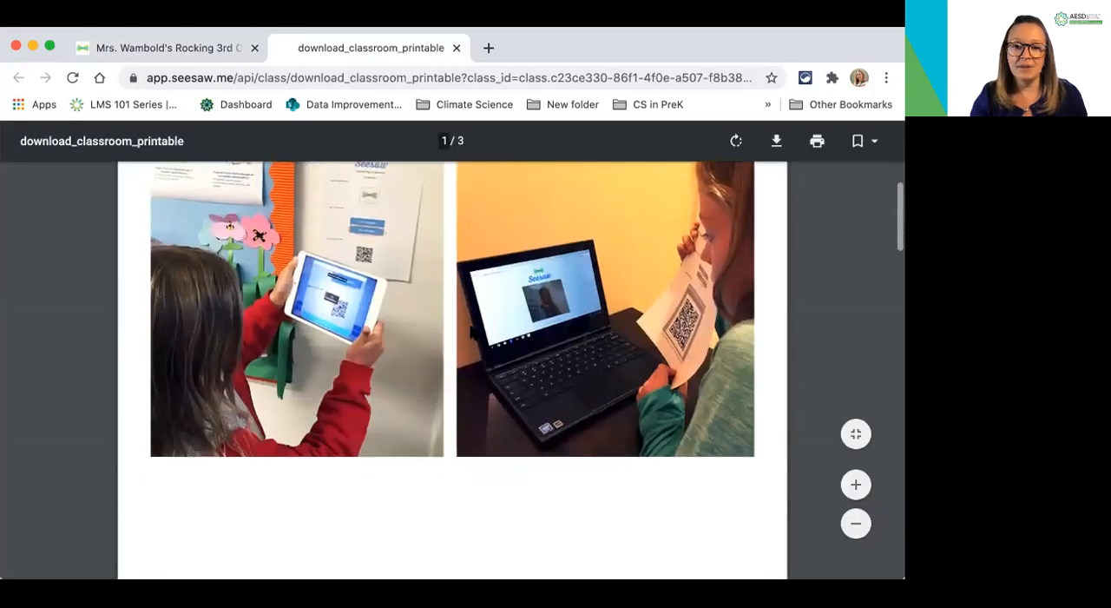
pyautogui.scroll(-20, 471, 332)
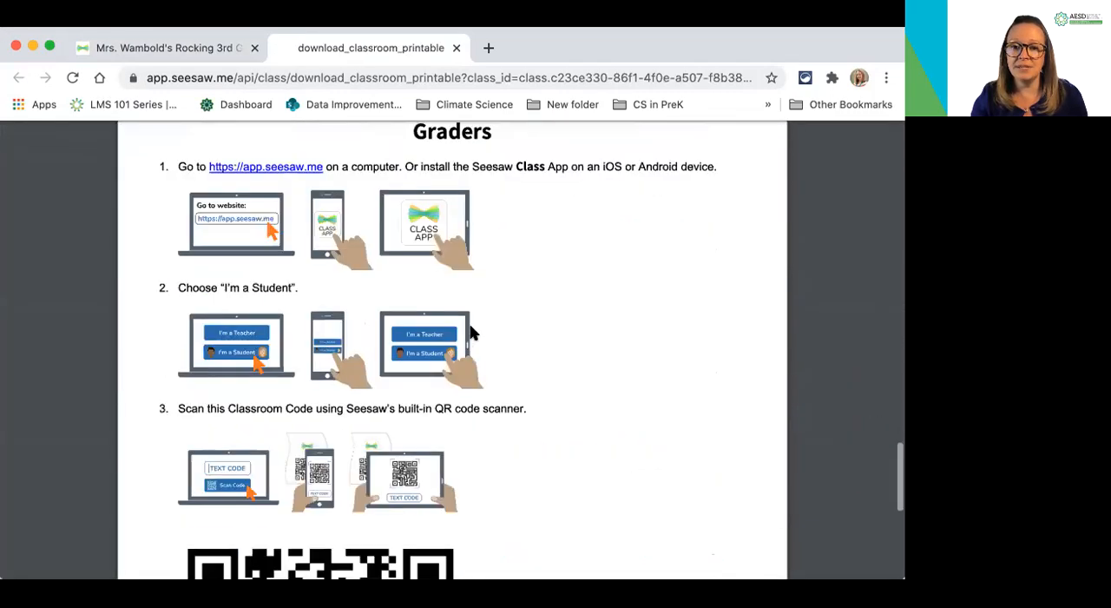
pyautogui.scroll(20, 471, 333)
pyautogui.scroll(15, 471, 332)
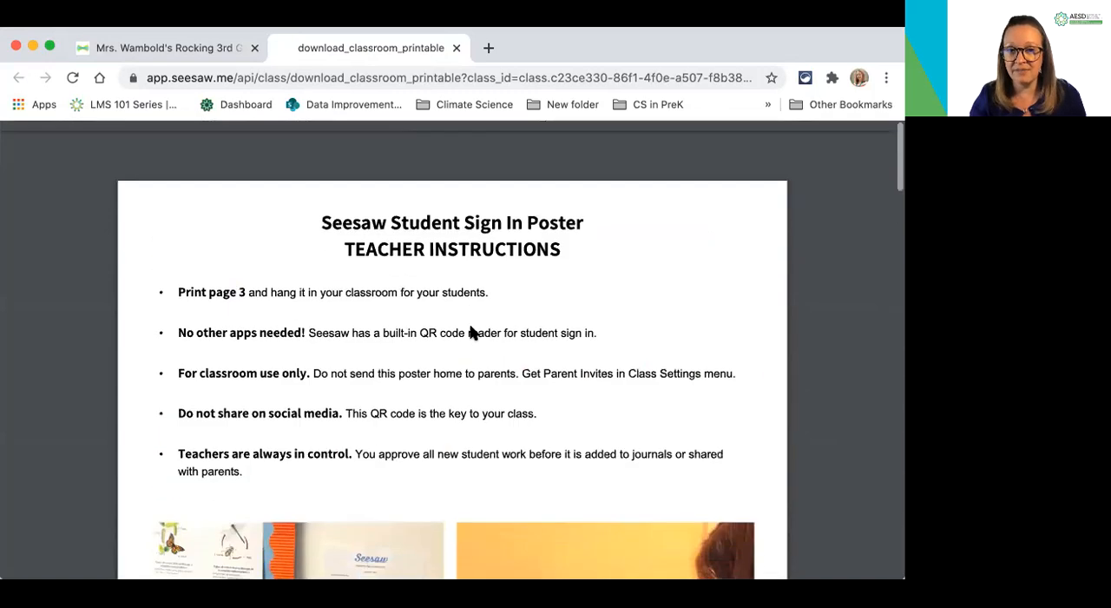
pyautogui.click(165, 51)
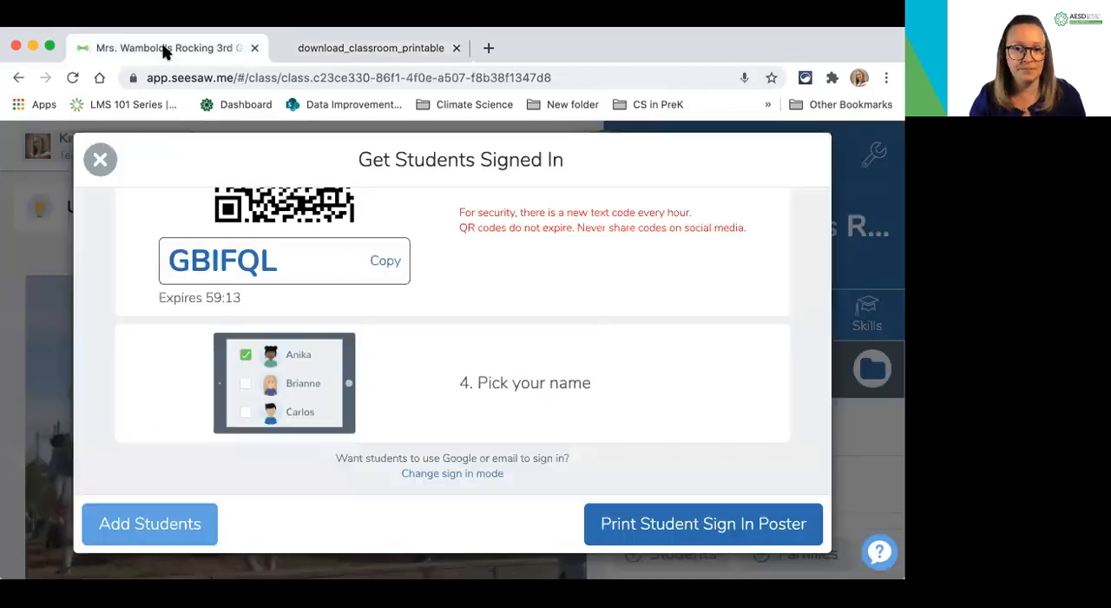
pyautogui.click(100, 162)
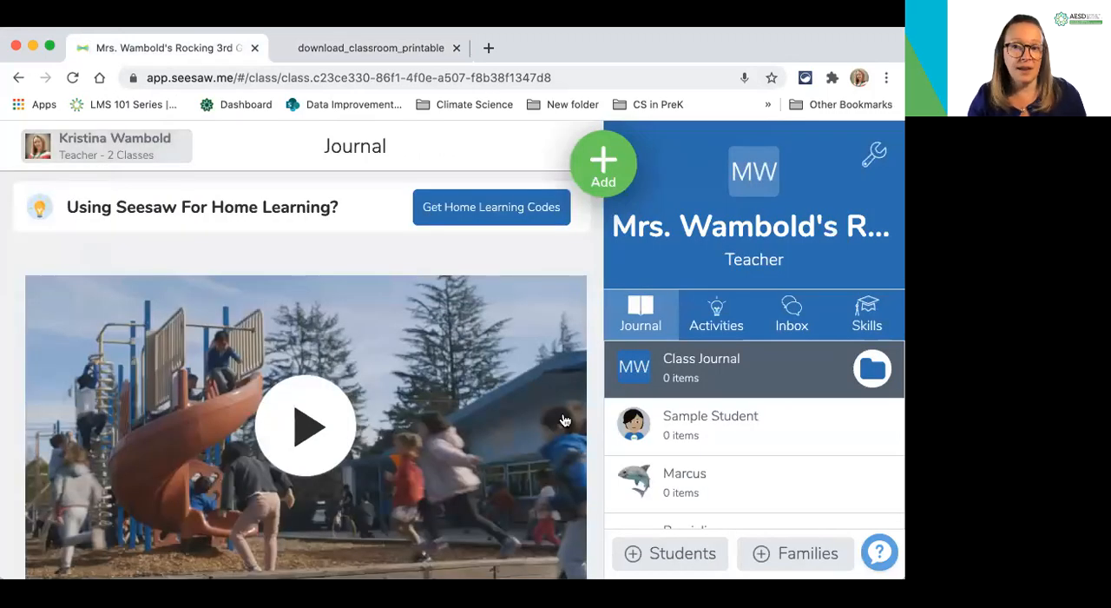
# Turn on family access for the class to reach the family invitation page
pyautogui.click(784, 556)
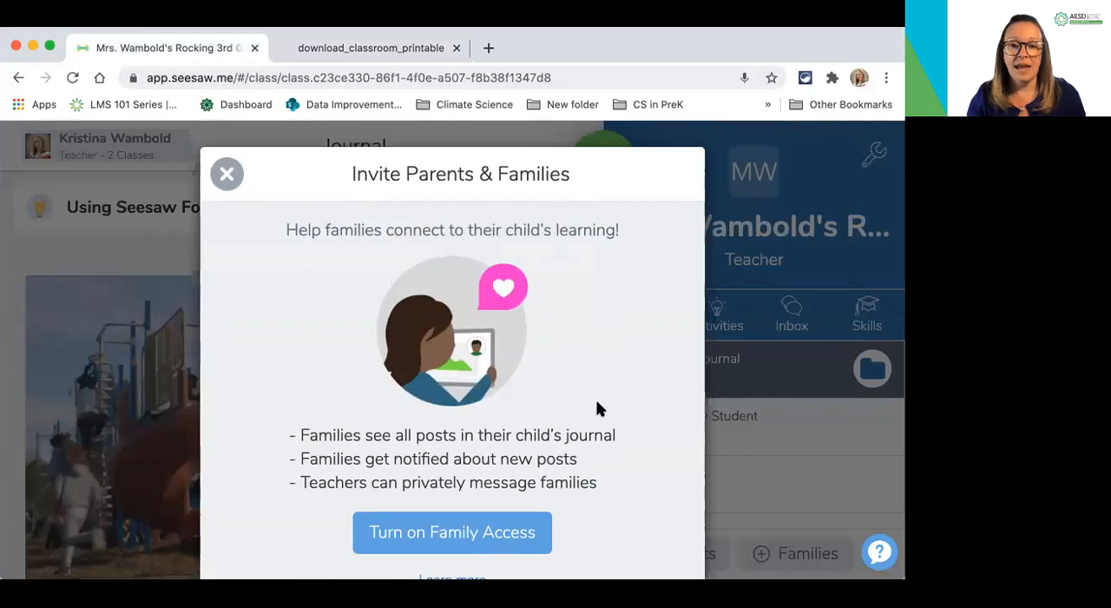
pyautogui.scroll(-1, 597, 408)
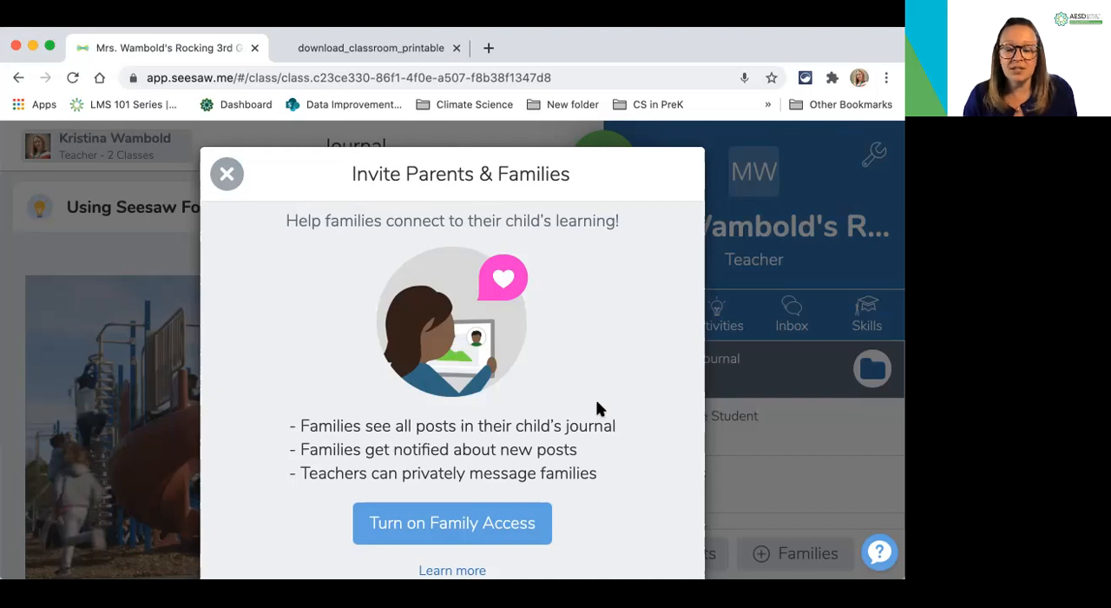
pyautogui.click(467, 523)
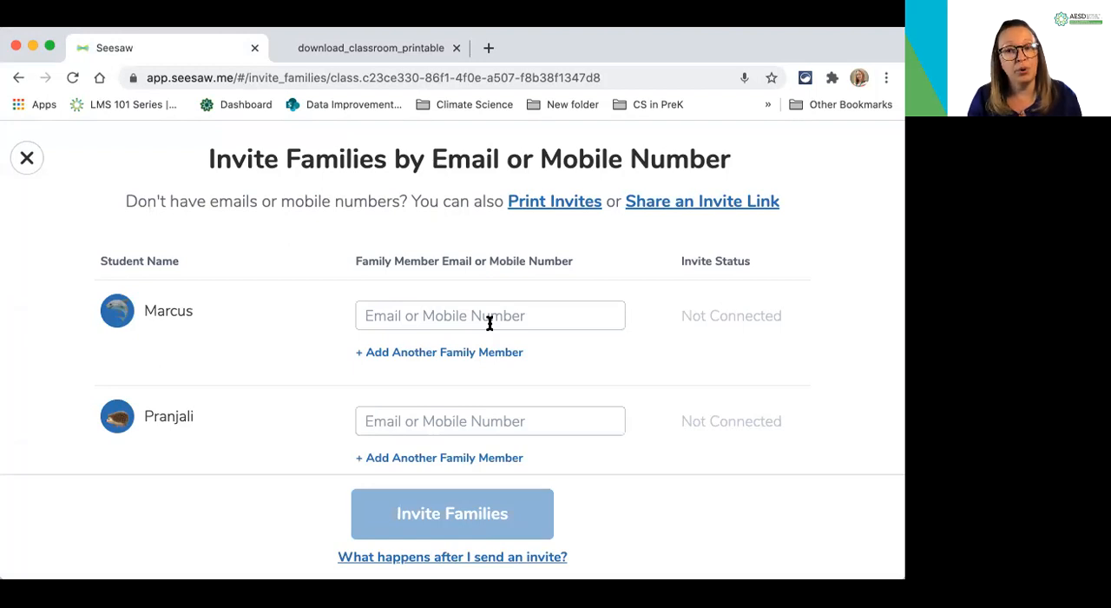
# Add several more family member contact fields for the first listed student
pyautogui.click(441, 353)
pyautogui.click(436, 396)
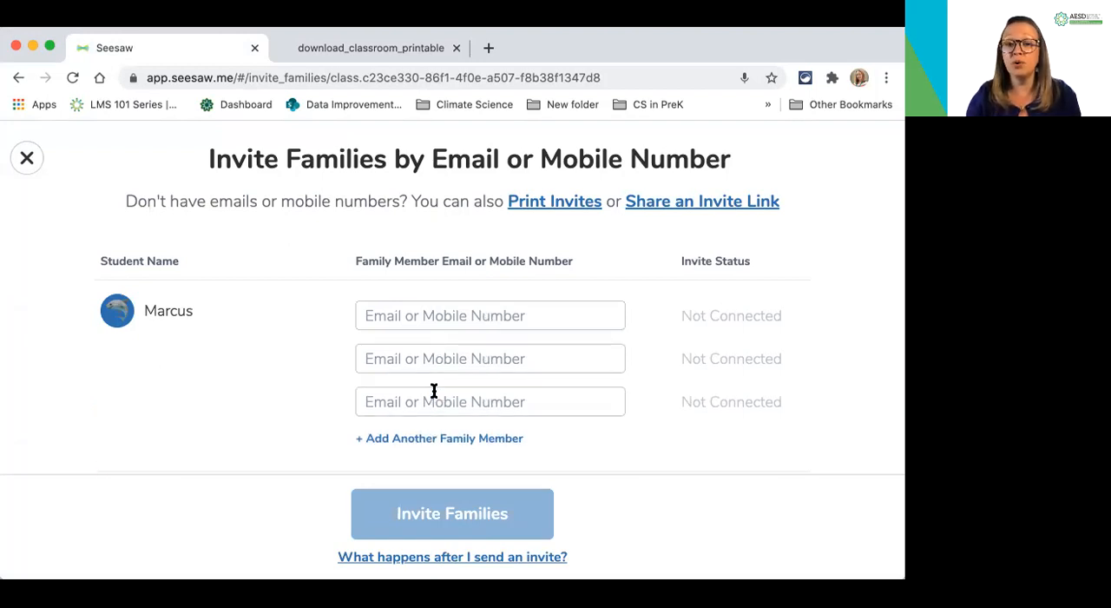
pyautogui.scroll(-2, 434, 391)
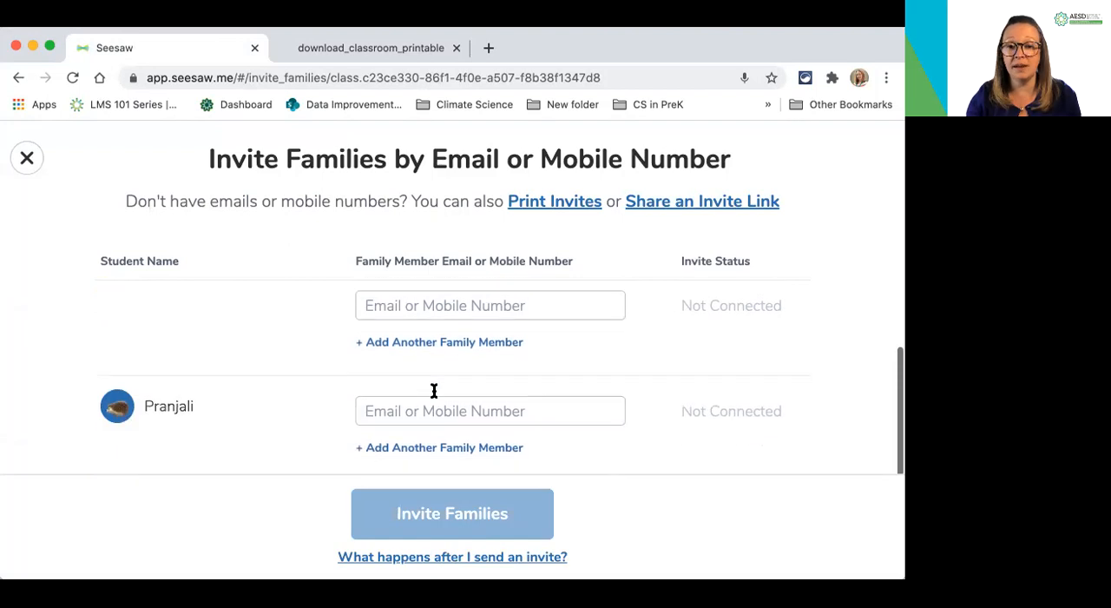
pyautogui.click(439, 344)
pyautogui.scroll(1, 437, 345)
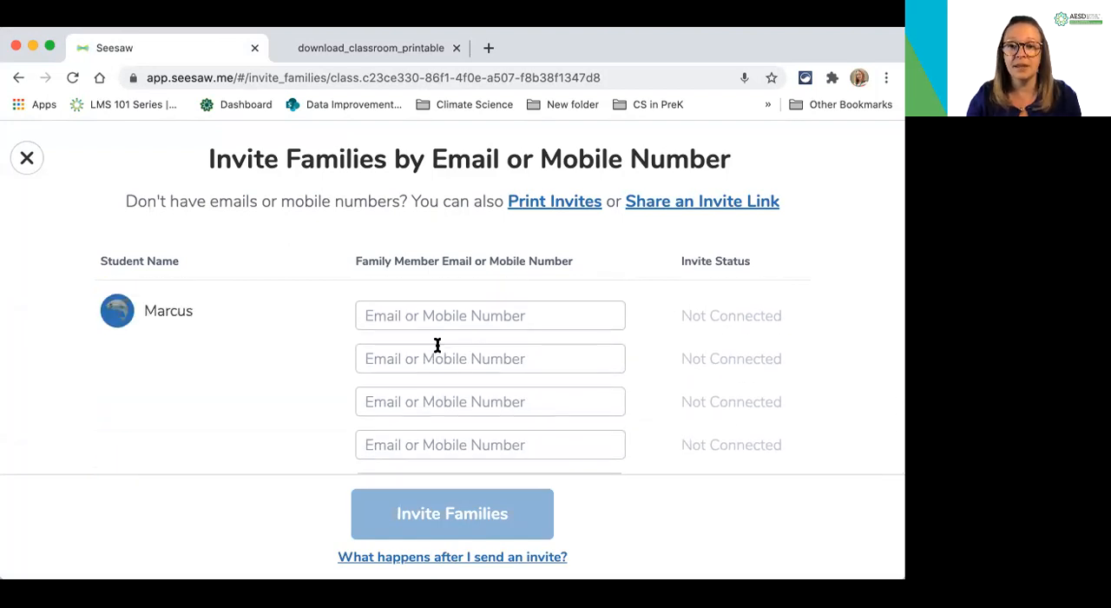
pyautogui.click(438, 315)
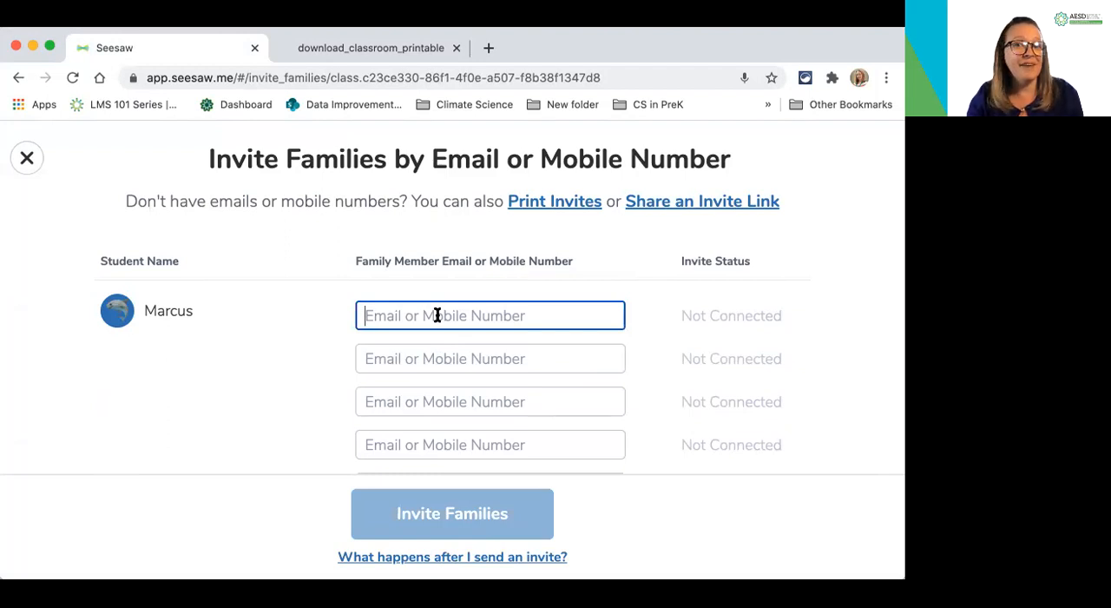
# Generate printable family invites in English and look over the teacher instructions
pyautogui.click(548, 209)
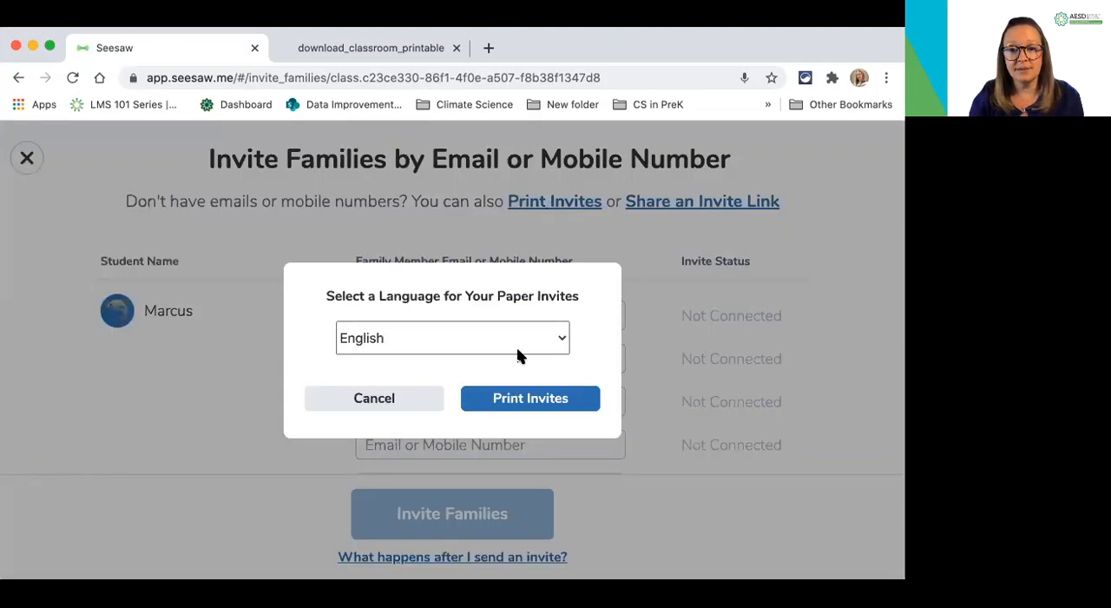
pyautogui.click(556, 343)
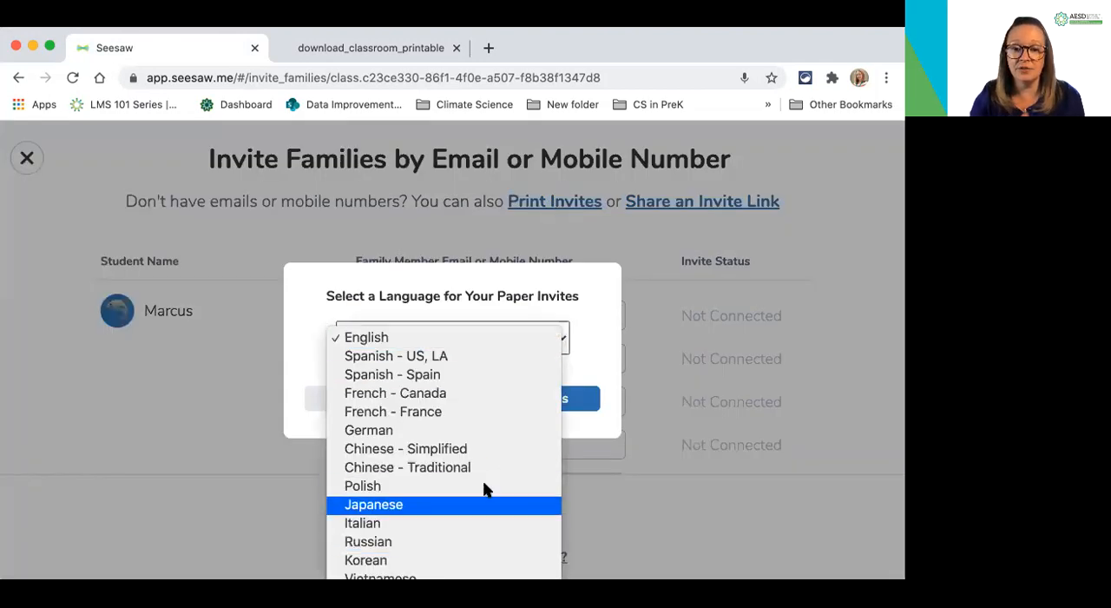
pyautogui.click(459, 336)
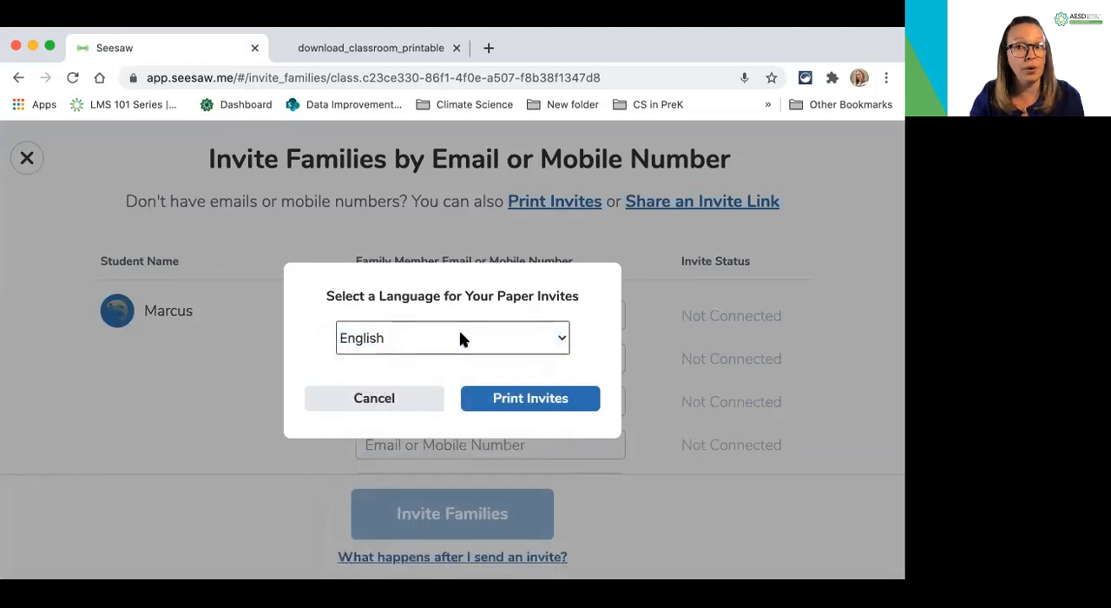
pyautogui.click(532, 398)
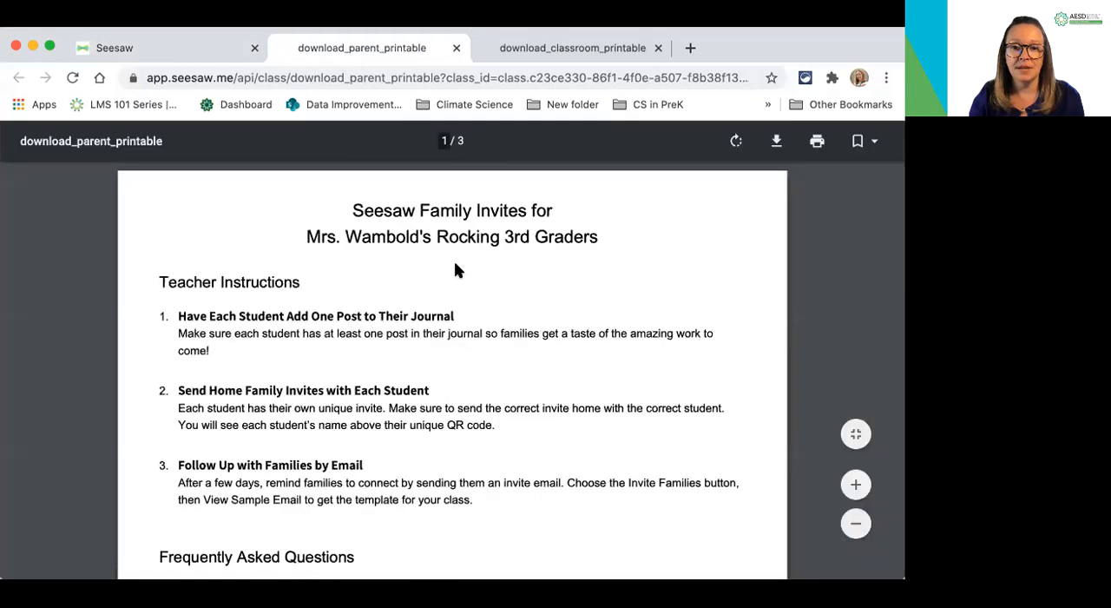
pyautogui.scroll(-5, 457, 270)
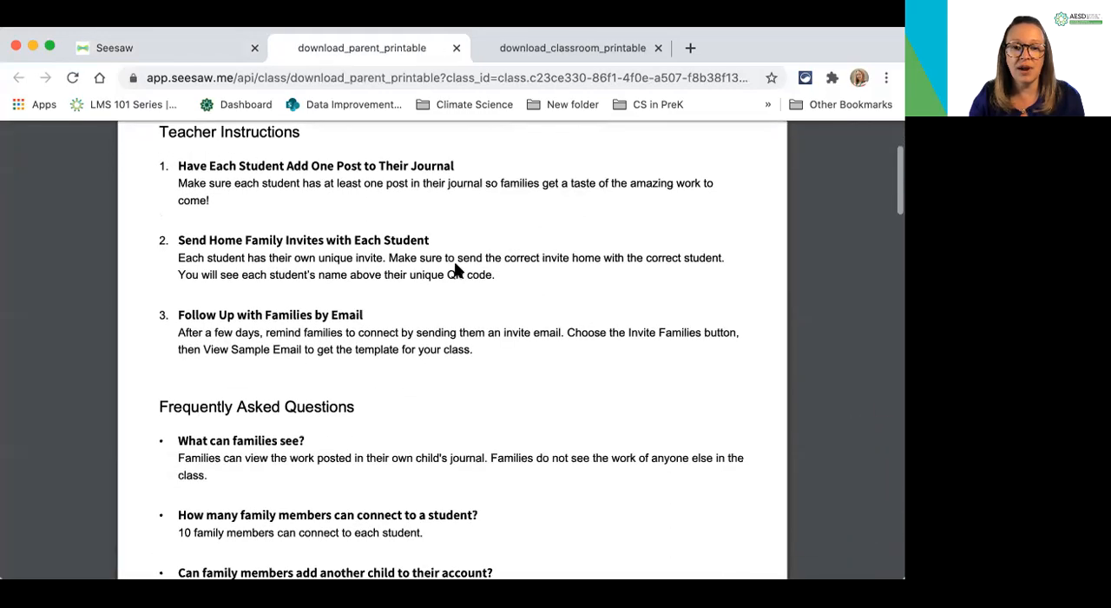
# Look through the students' printable family invites, including the QR codes and the smartphone and computer sign-up instructions
pyautogui.scroll(-10, 455, 264)
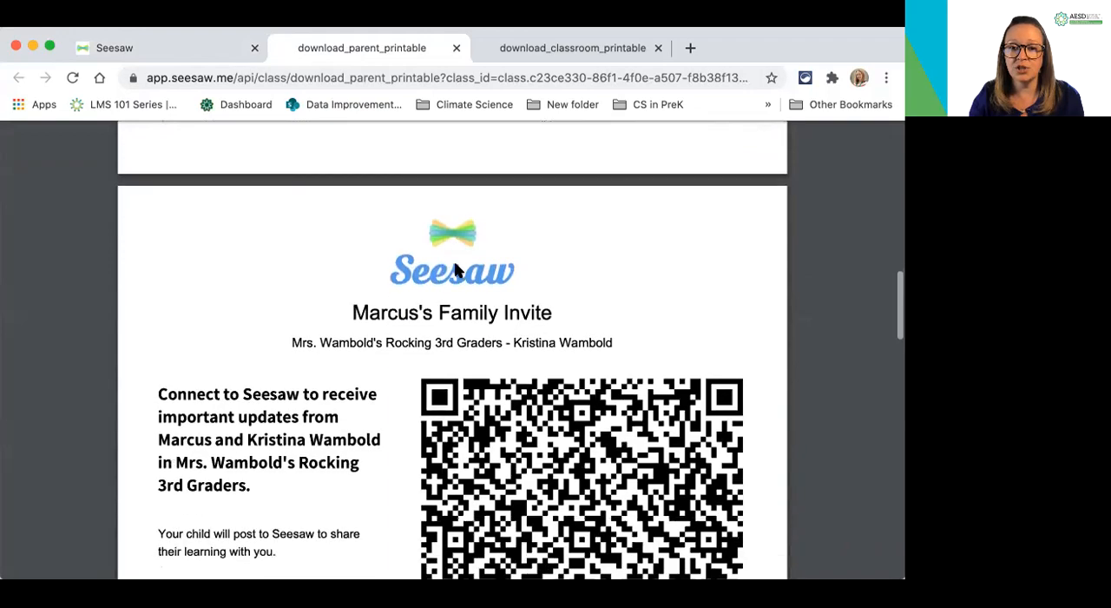
pyautogui.scroll(-15, 455, 270)
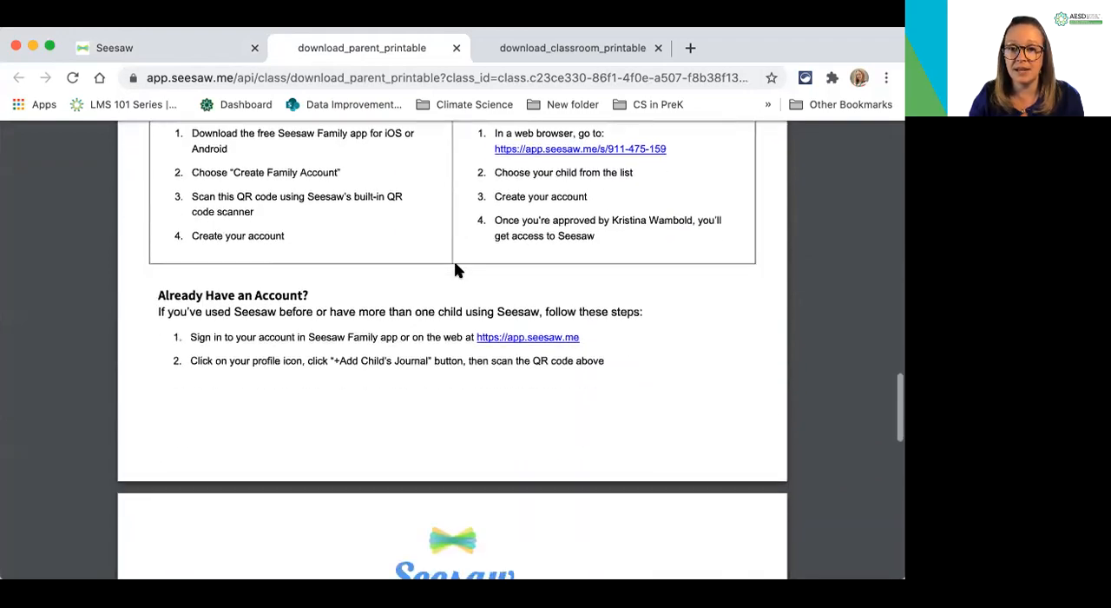
pyautogui.scroll(-15, 457, 271)
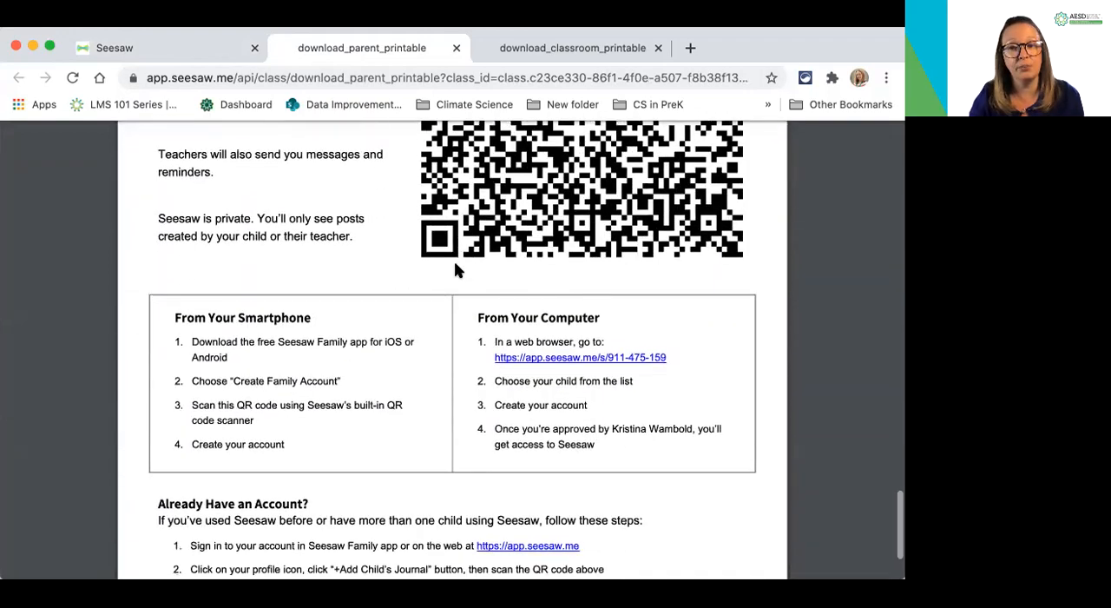
pyautogui.scroll(20, 454, 268)
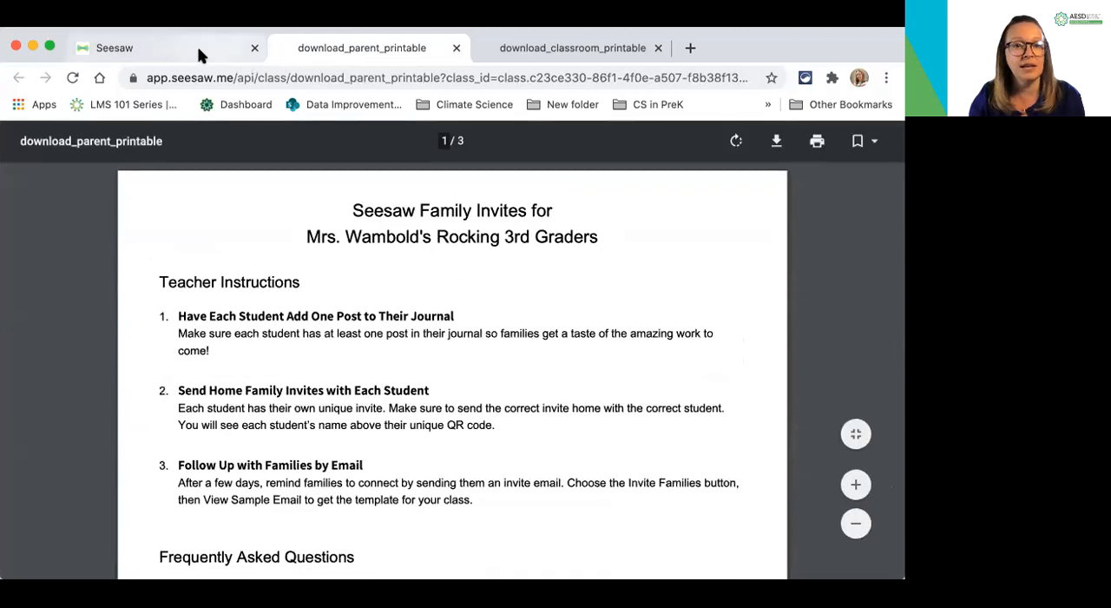
# Return to the family invitation page, view the shareable family invite link, and close it without copying
pyautogui.click(197, 50)
pyautogui.click(382, 401)
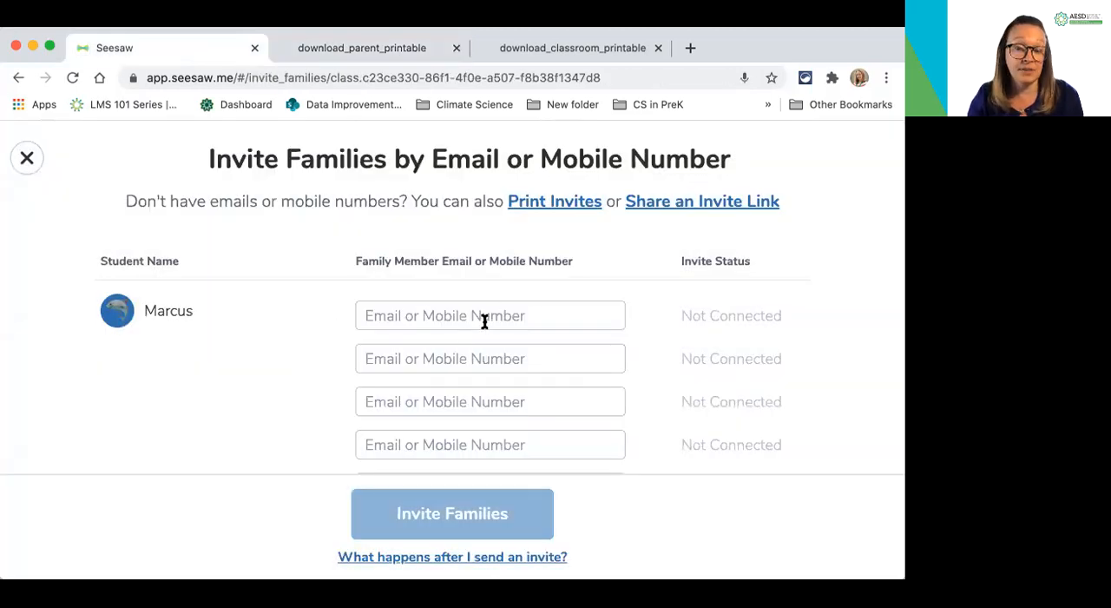
pyautogui.click(669, 211)
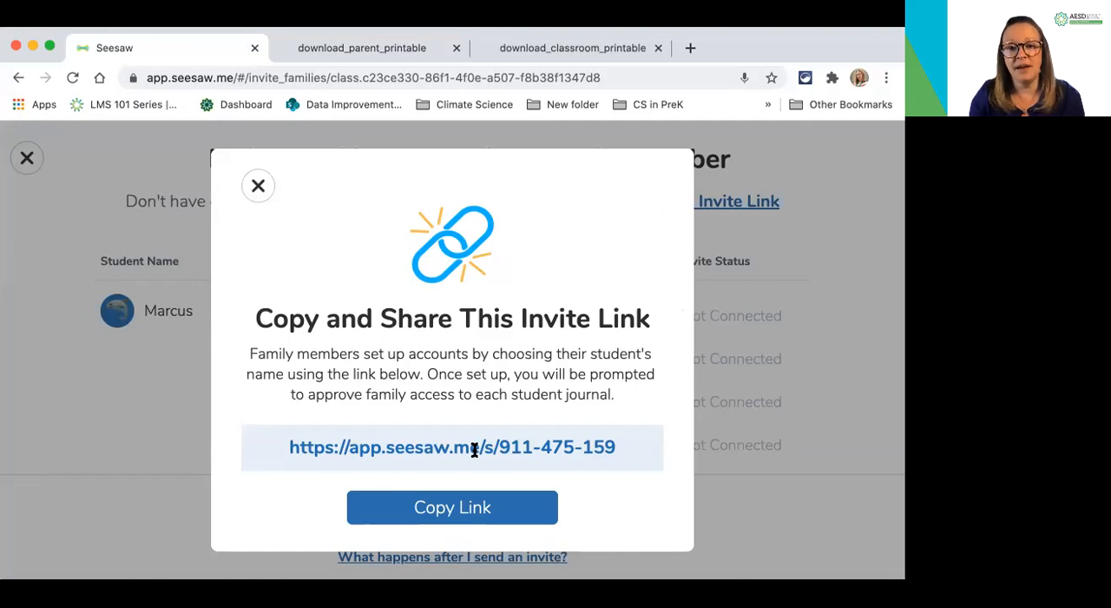
pyautogui.click(258, 186)
# Enter a family member's email for the first listed student, send the invite, and return to the list to invite more families
pyautogui.click(381, 324)
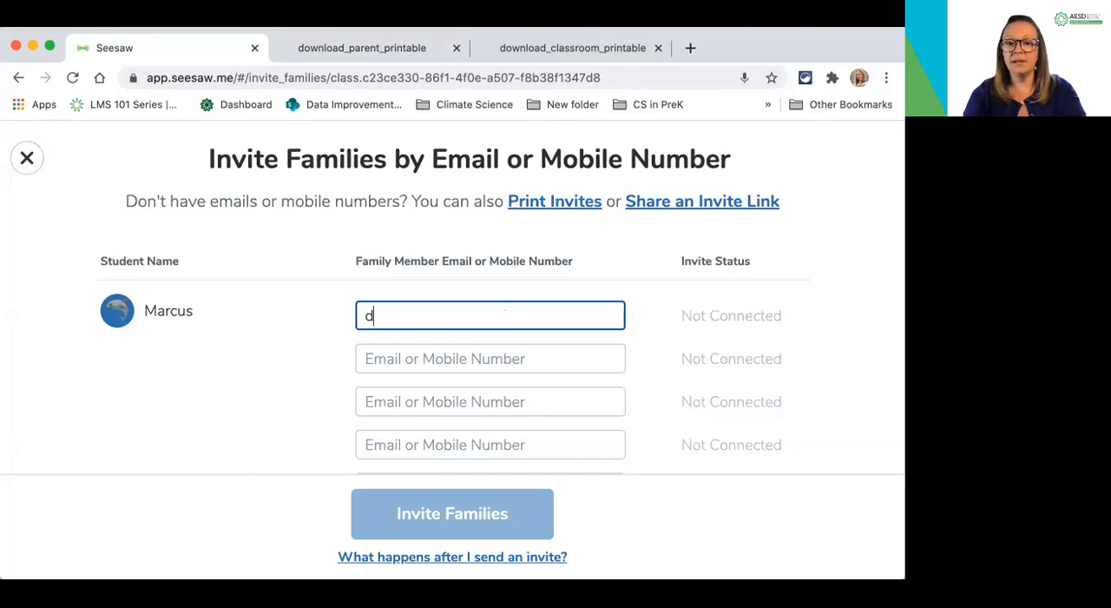
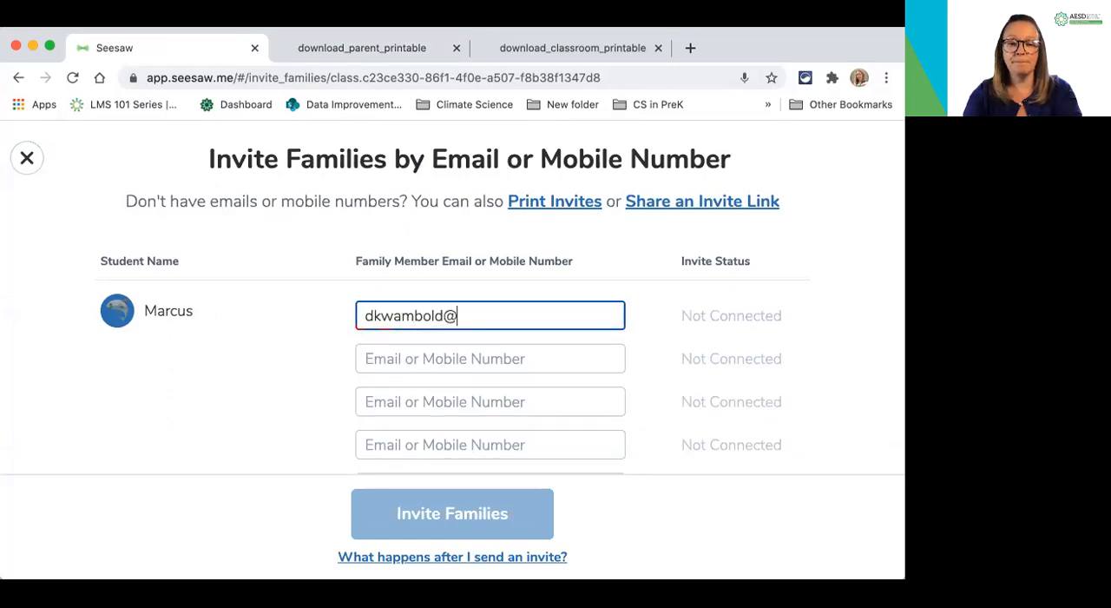
pyautogui.click(451, 357)
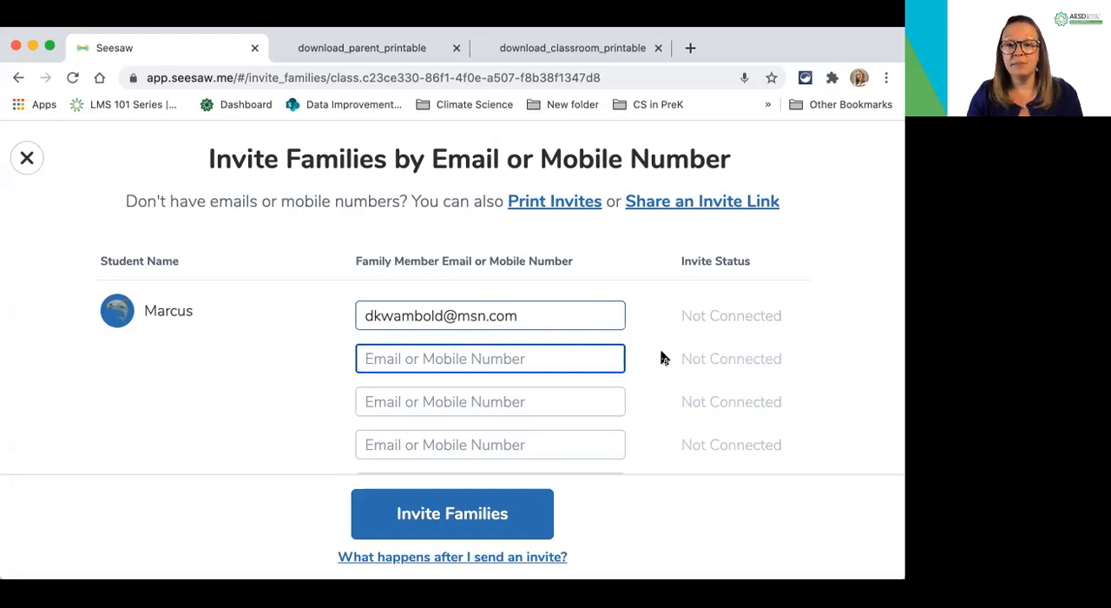
pyautogui.click(479, 514)
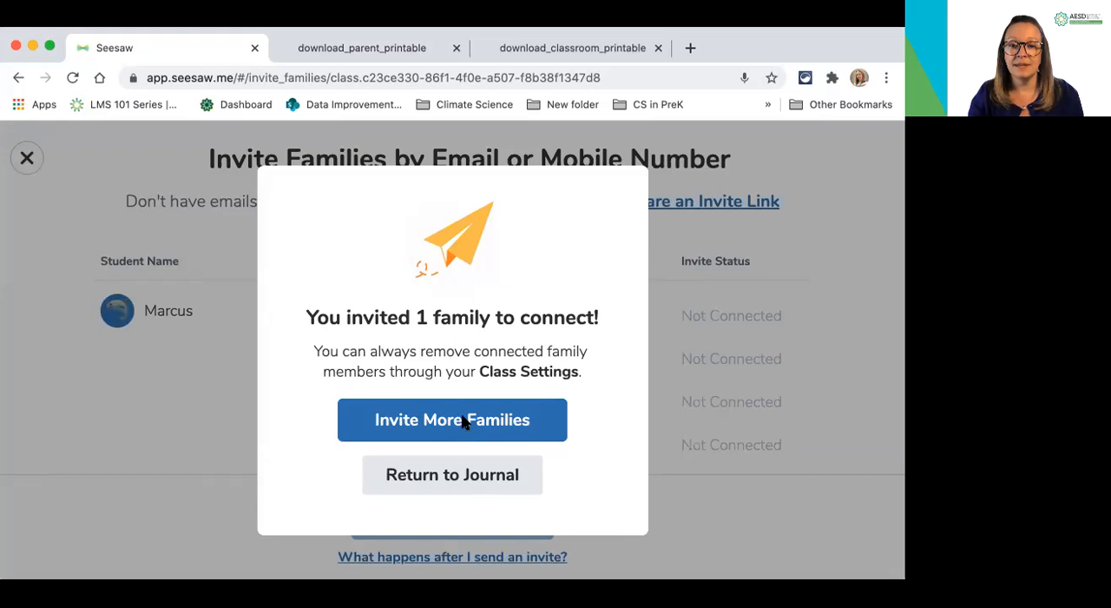
pyautogui.click(464, 421)
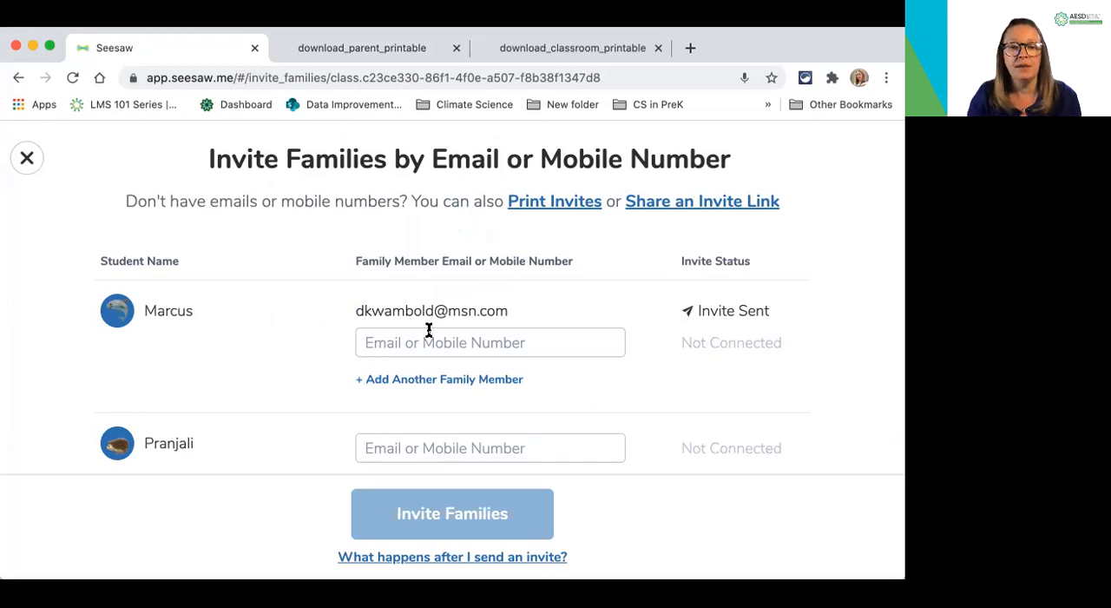
# Open the help article explaining what happens after an invite is sent
pyautogui.scroll(-1, 422, 335)
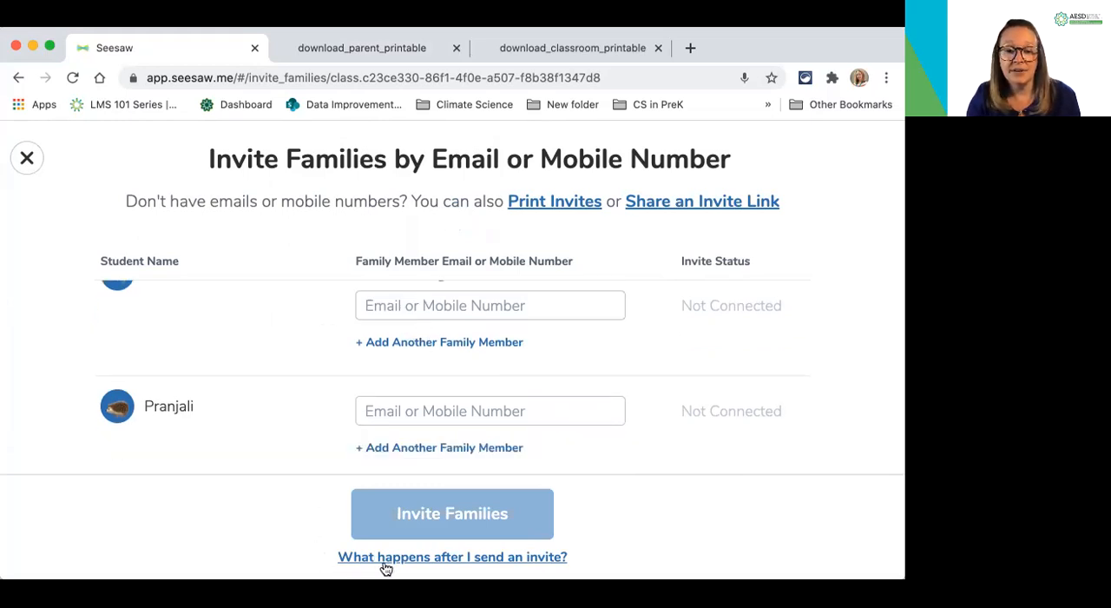
pyautogui.click(436, 560)
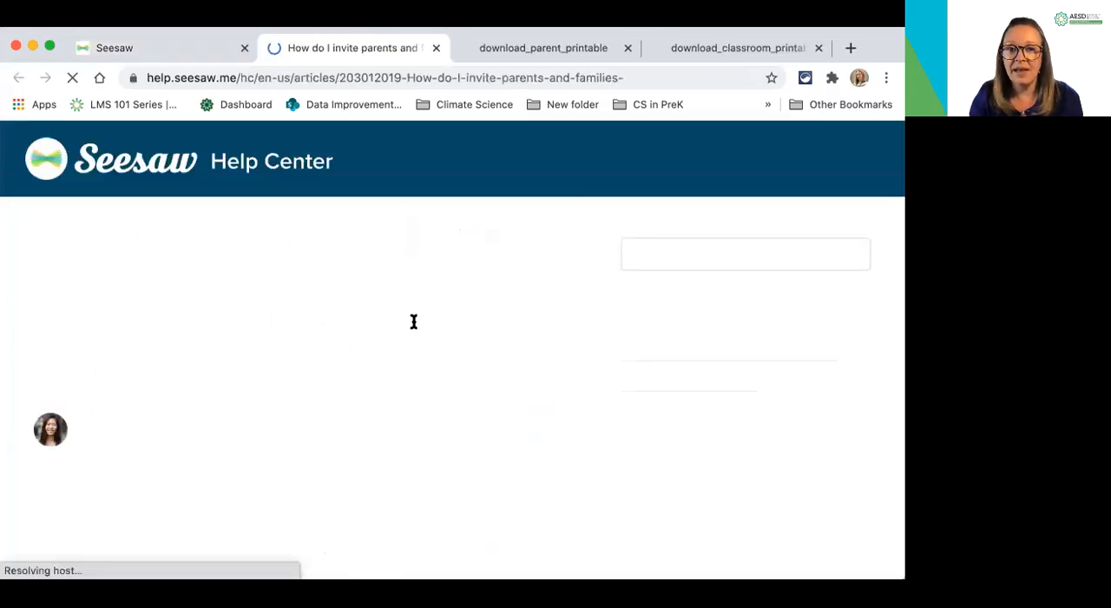